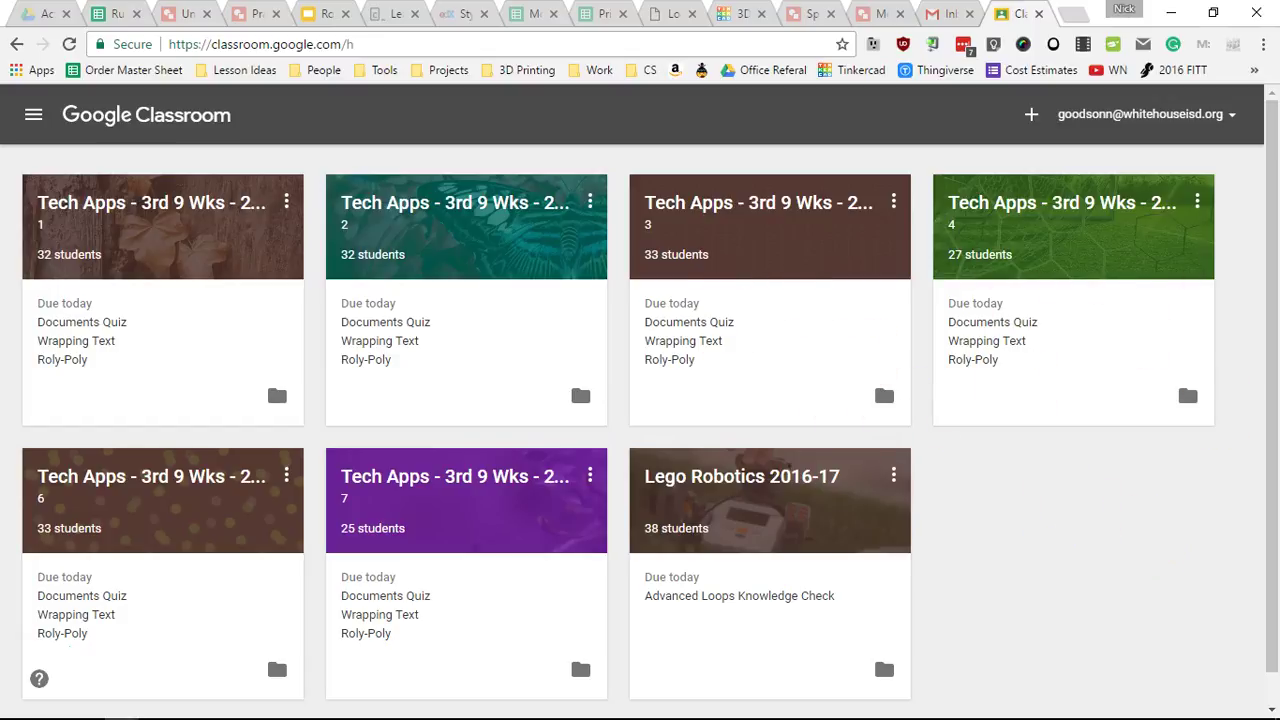
- From the Classroom home page, bring up the Join class / Create class menu
left_click(1145, 114)
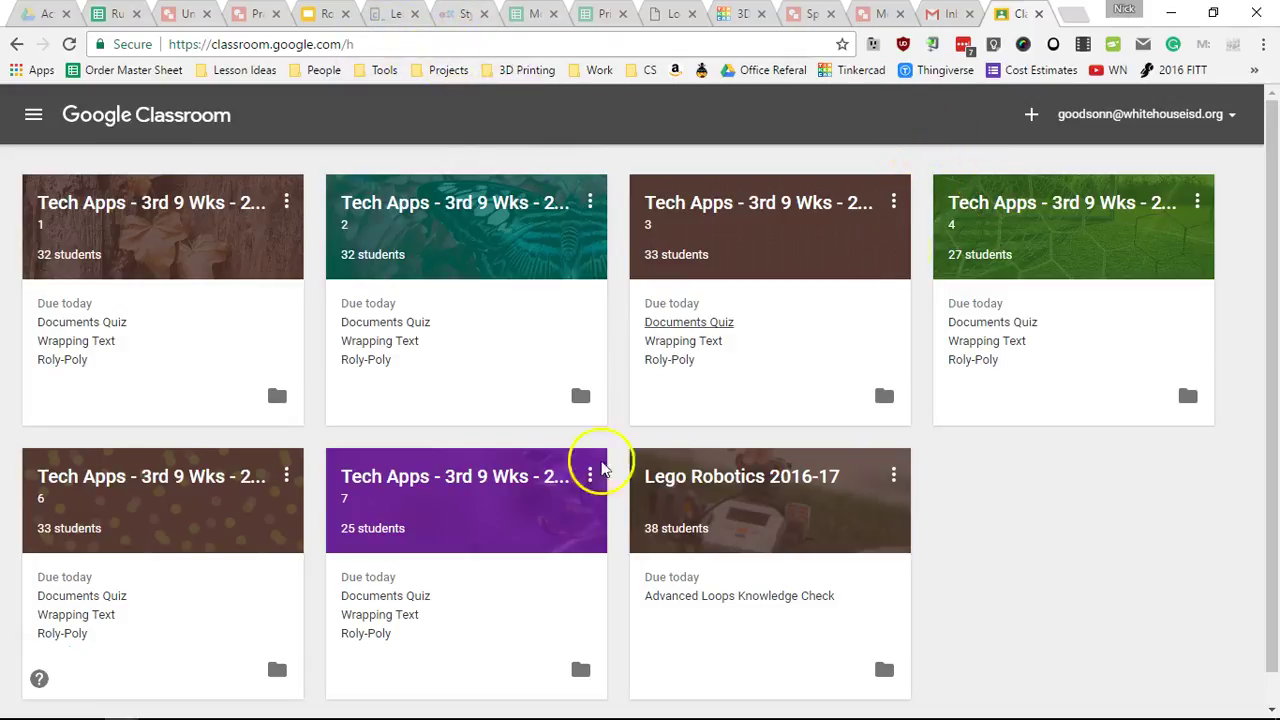
- Create class 'Tech Apps - 3rd 9WKs - 2017' with section '1st'
left_click(1033, 116)
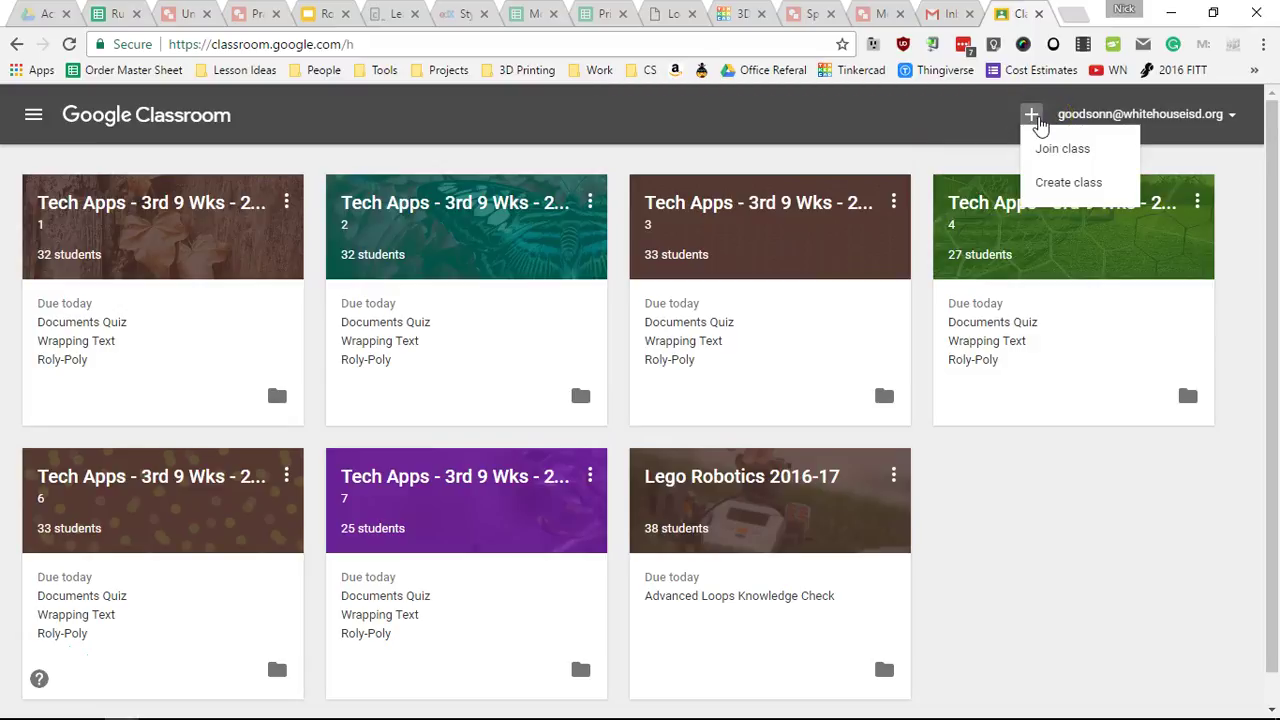
left_click(1078, 190)
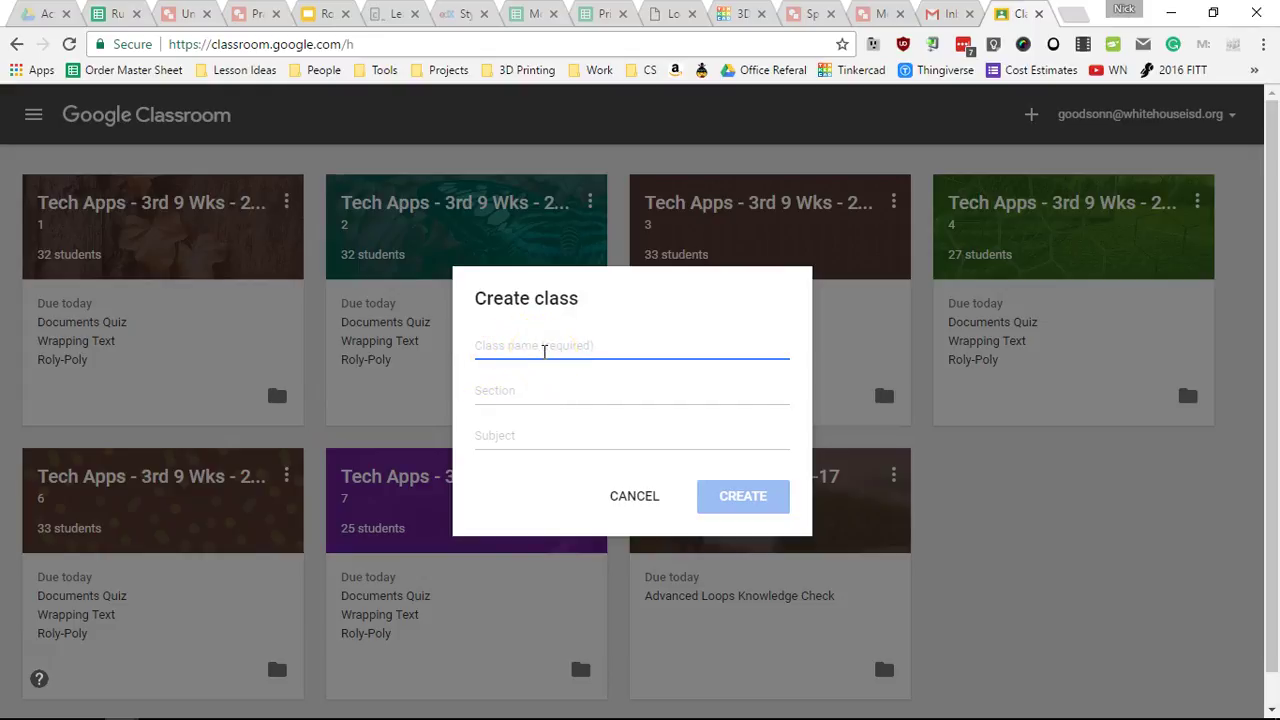
type("Tec")
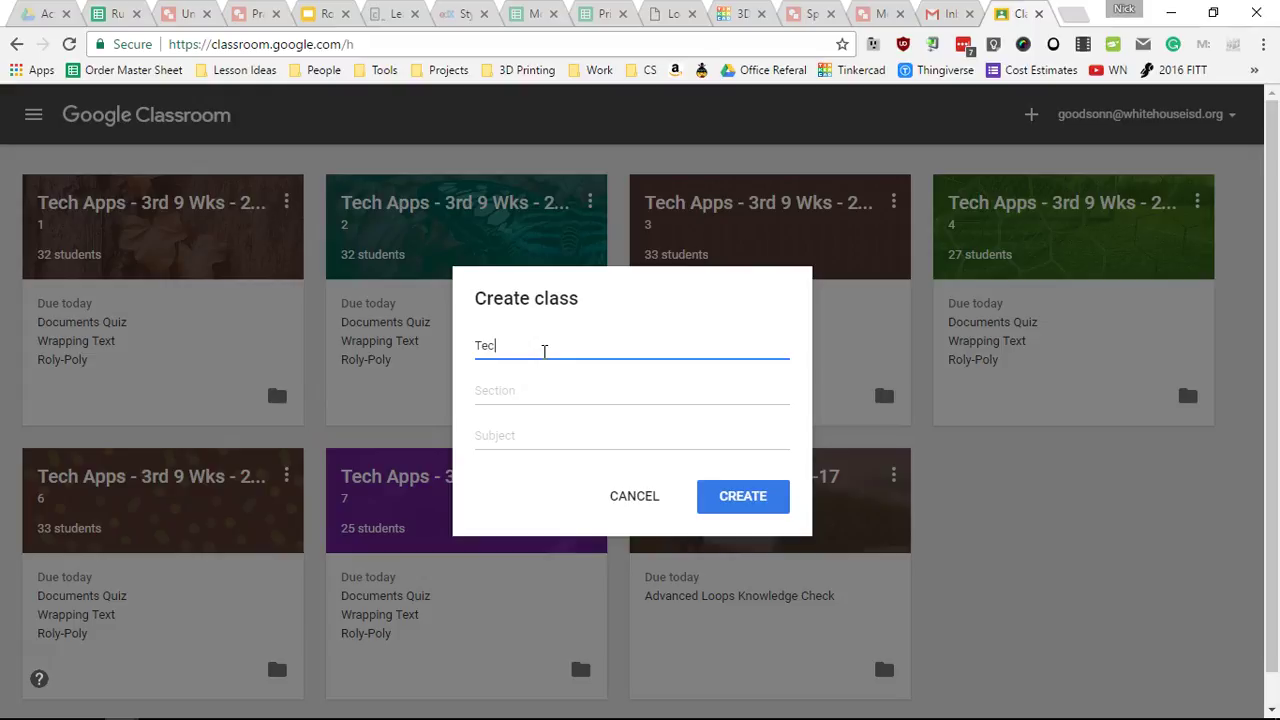
type("h Apps")
type("- 4th")
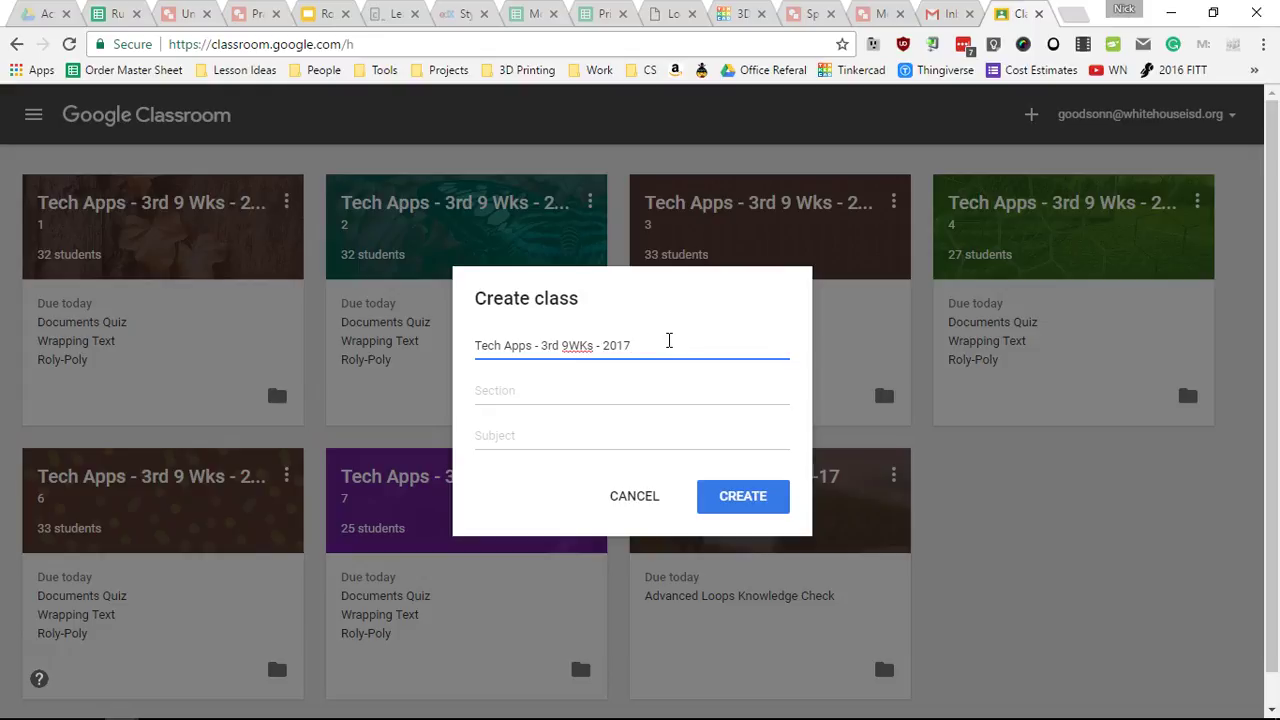
left_click(494, 393)
type("1")
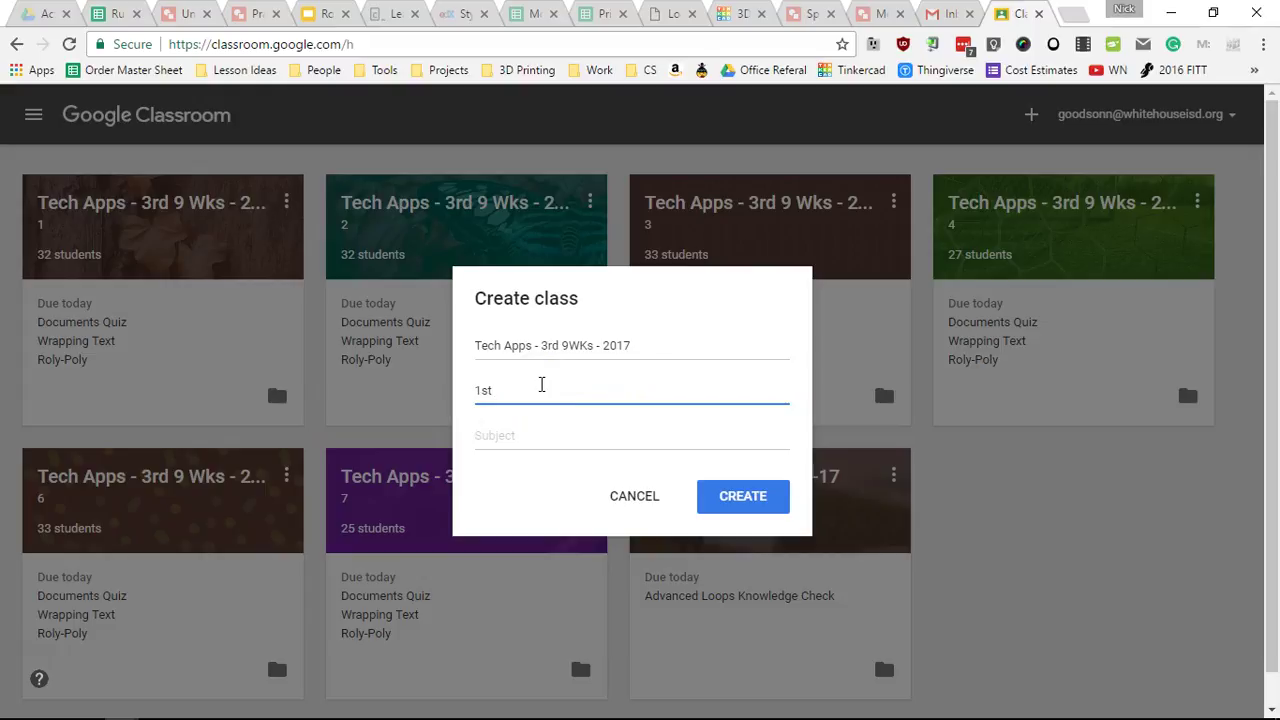
type("st")
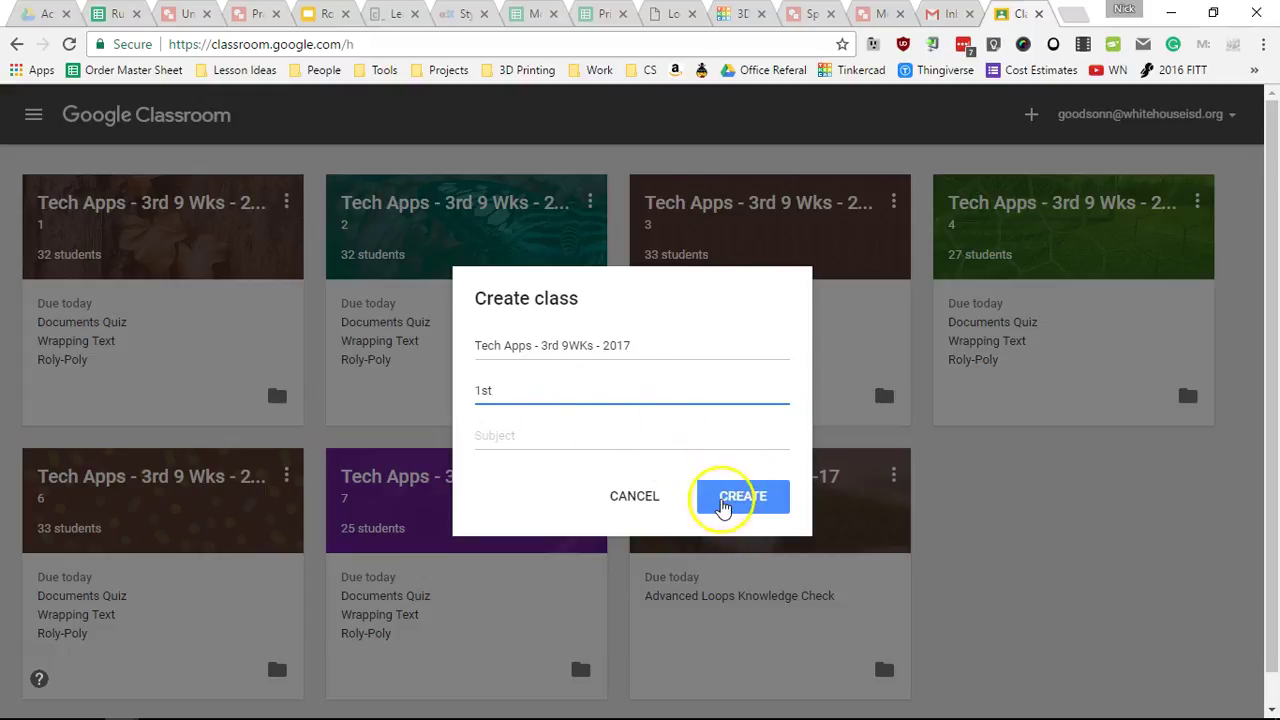
left_click(724, 500)
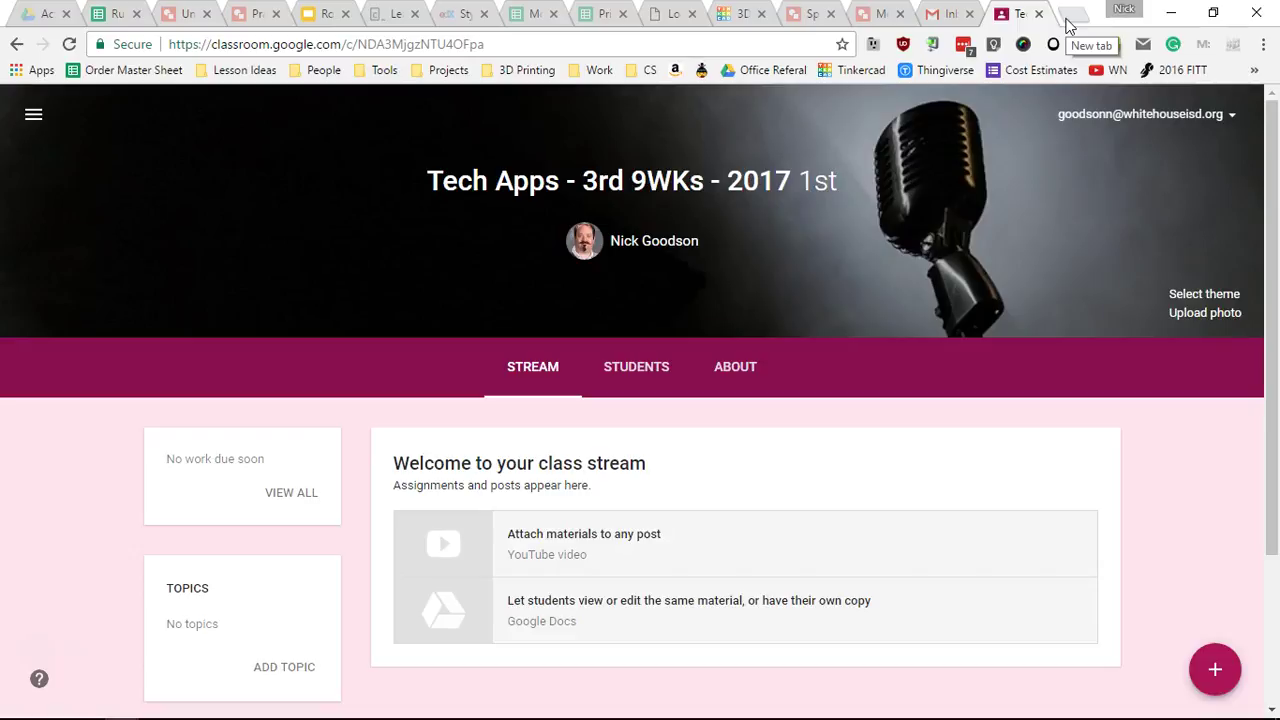
- Look through the photo upload and Gallery and Patterns themes, then cancel, keeping the default banner
left_click(1190, 314)
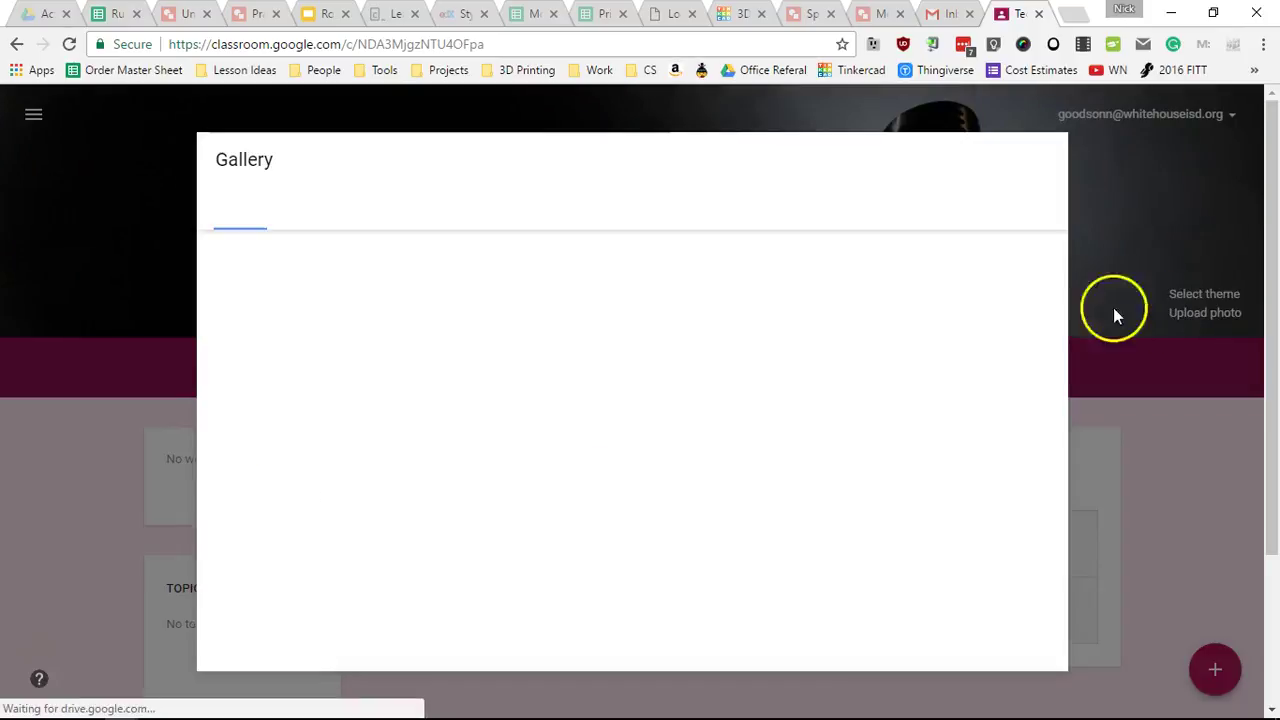
left_click(1047, 165)
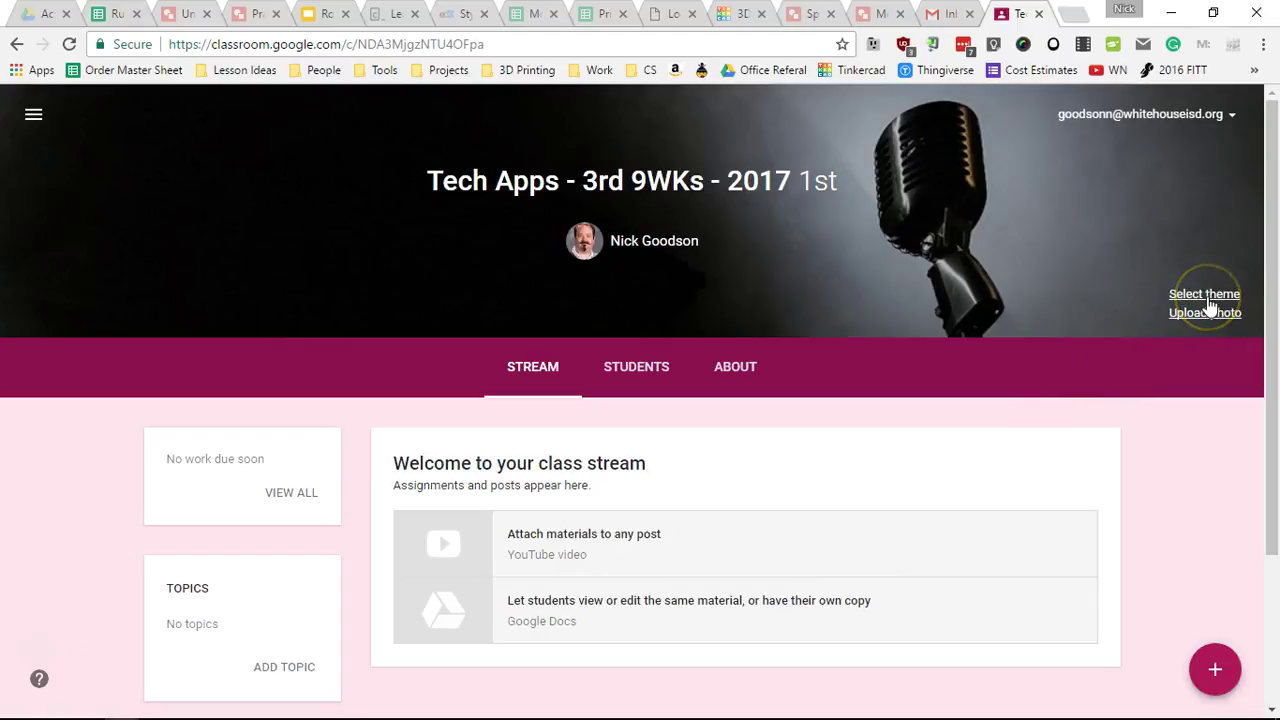
left_click(1206, 296)
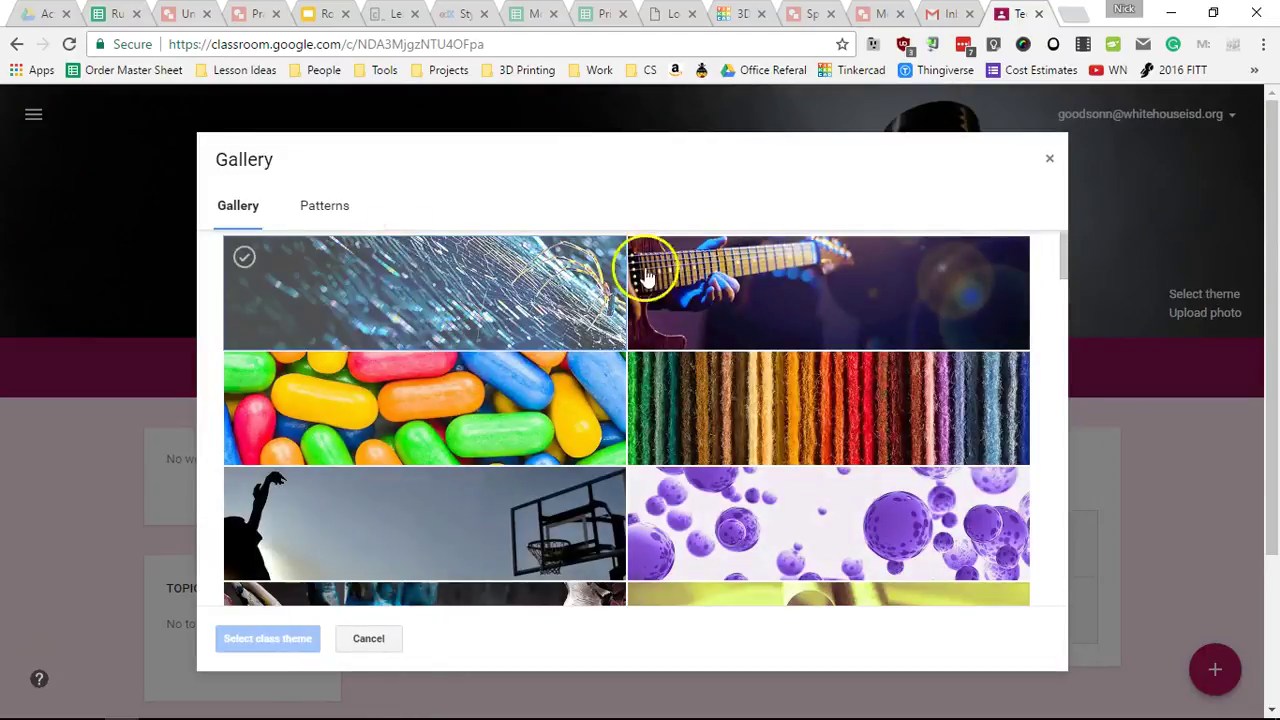
scroll(680, 415, "down", 15)
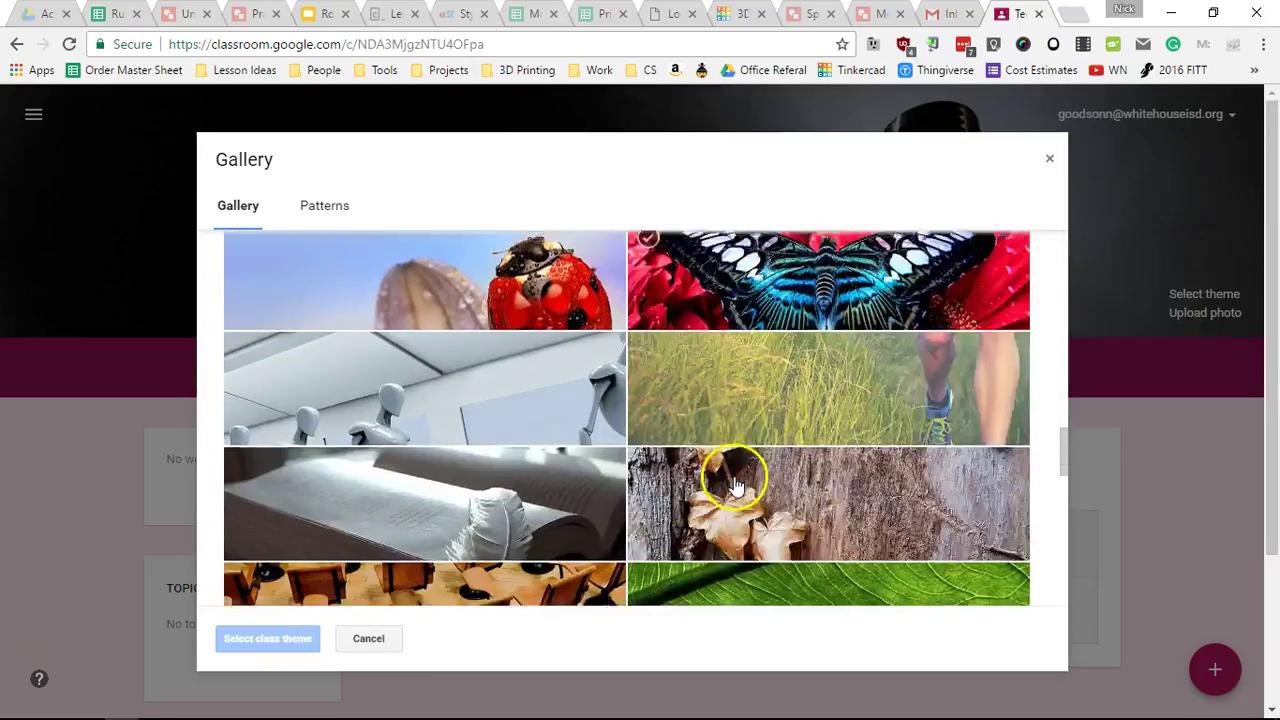
left_click(350, 220)
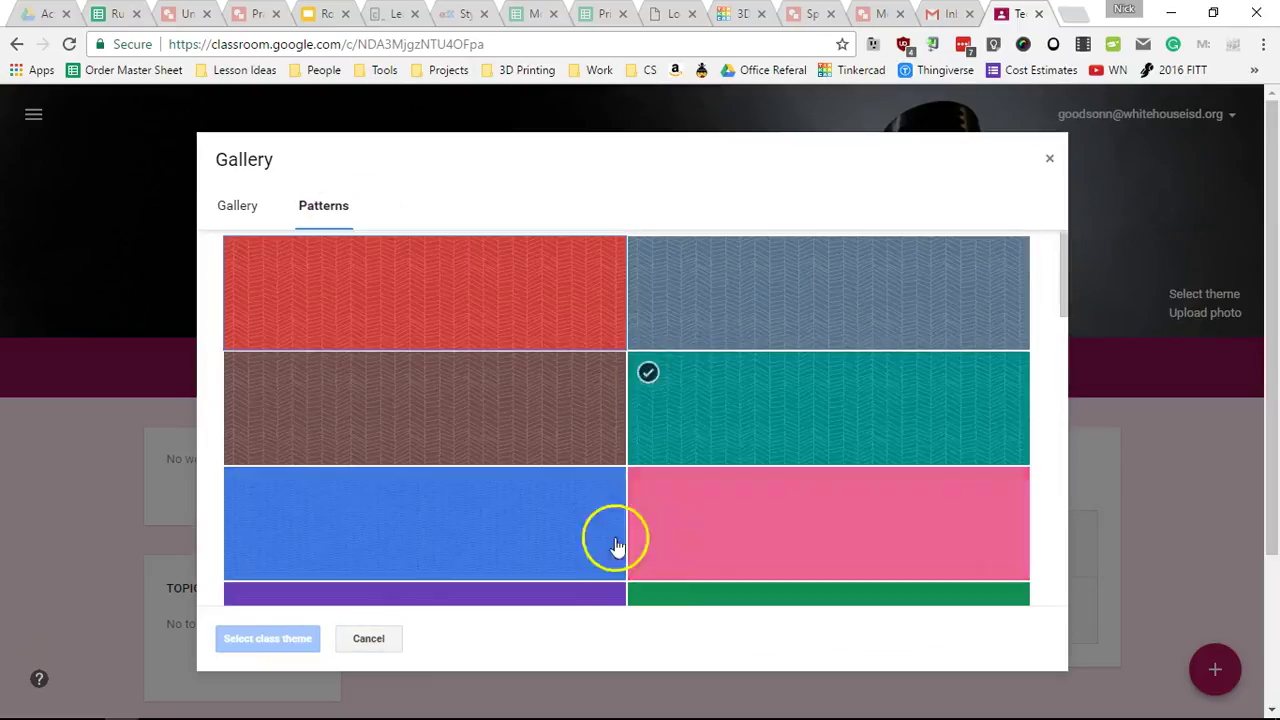
scroll(780, 434, "down", 7)
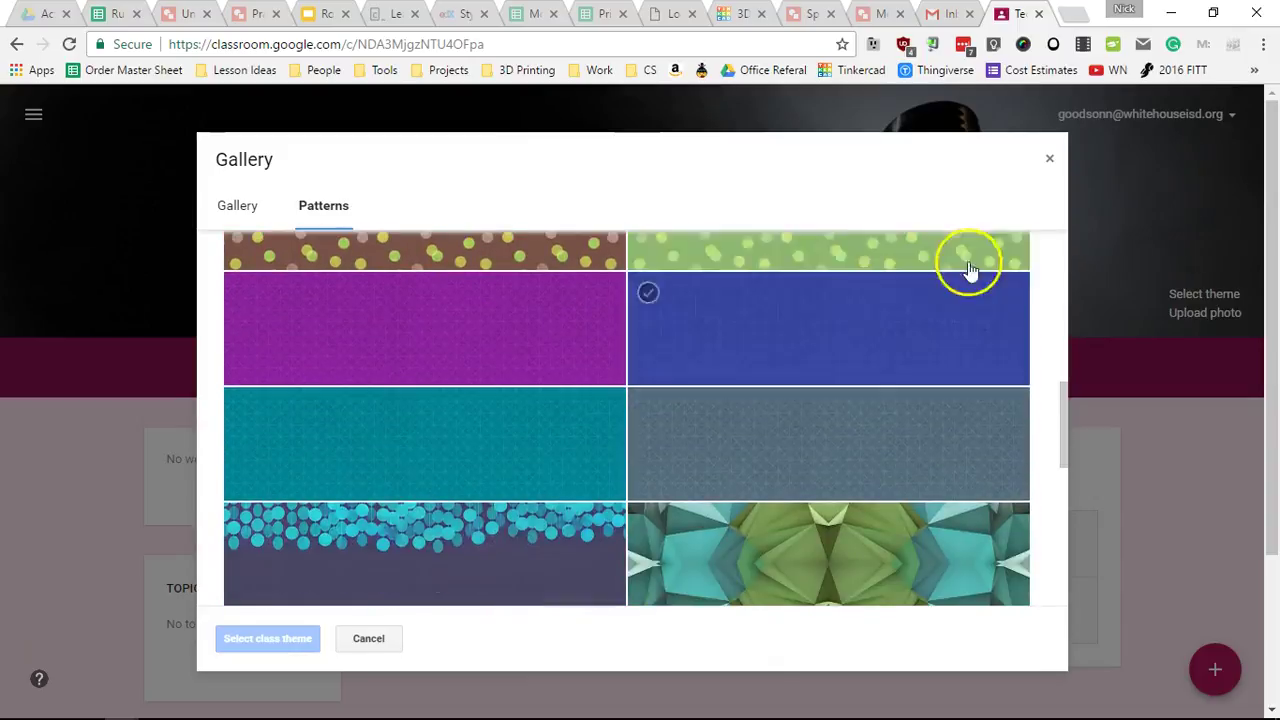
left_click(366, 638)
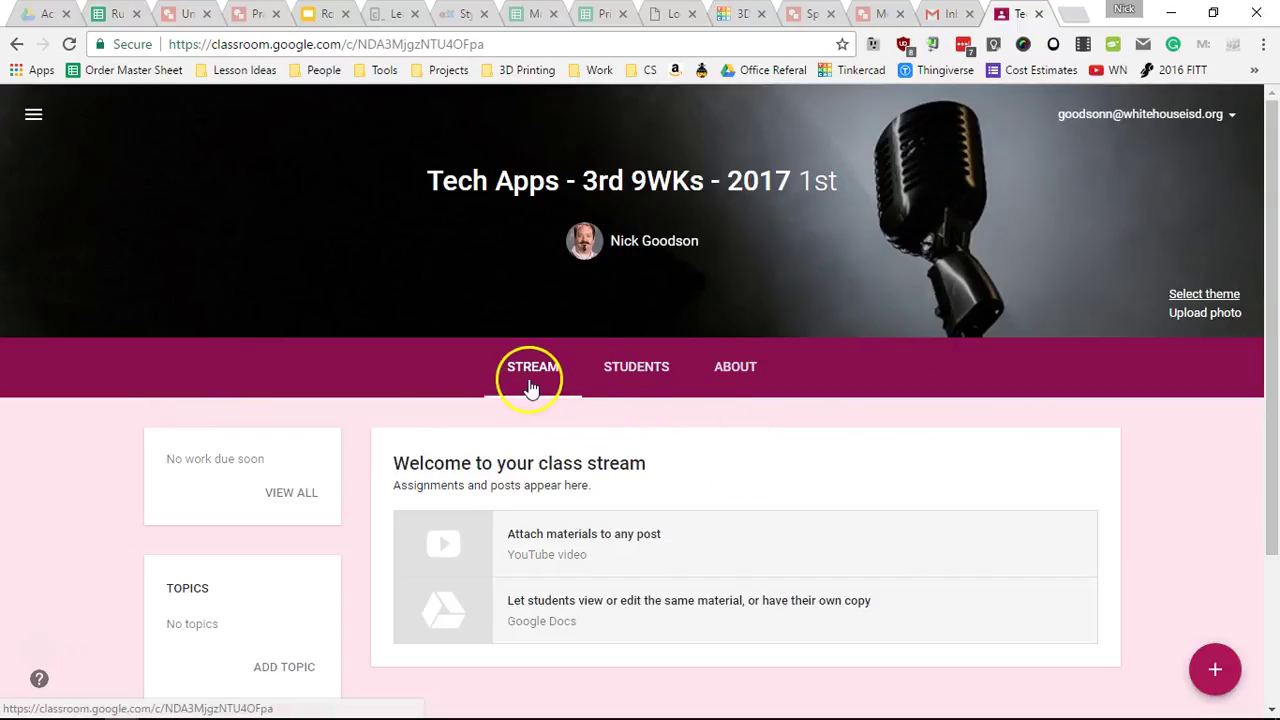
left_click(626, 368)
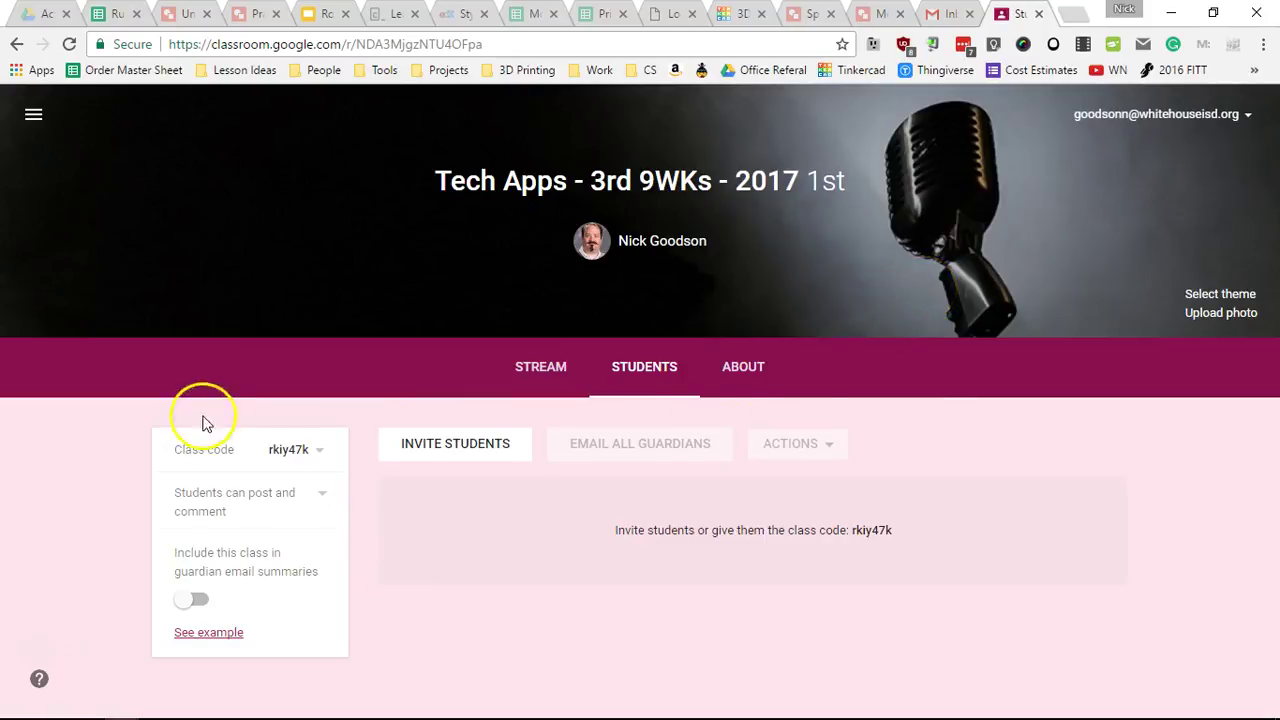
left_click(321, 454)
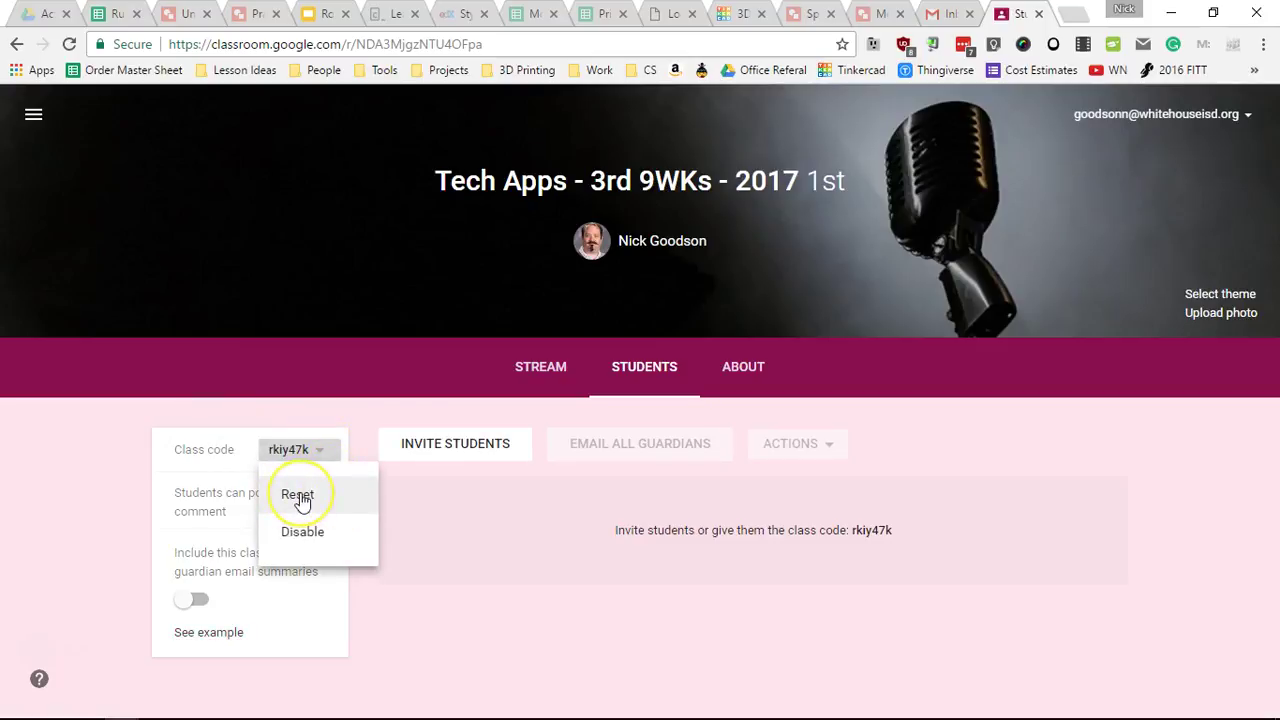
left_click(298, 496)
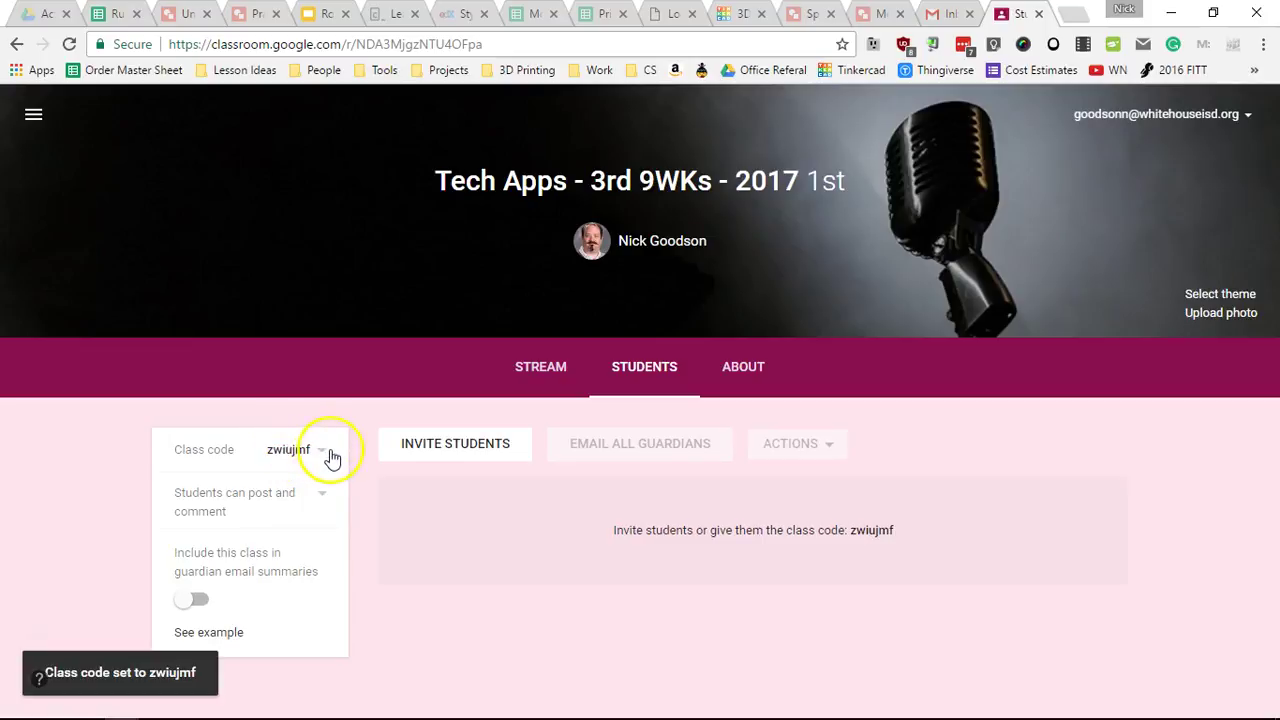
left_click(321, 453)
left_click(326, 493)
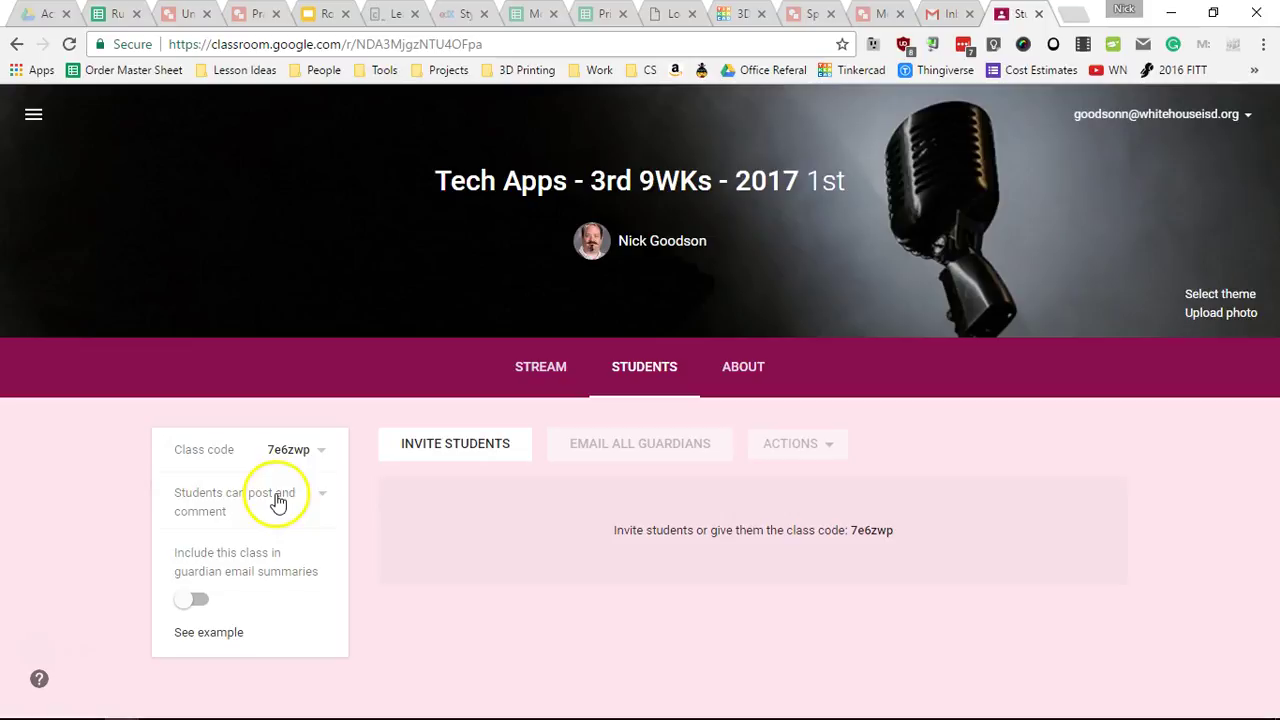
- Set the Students posting permission to 'Only teachers can post or comment'
left_click(320, 498)
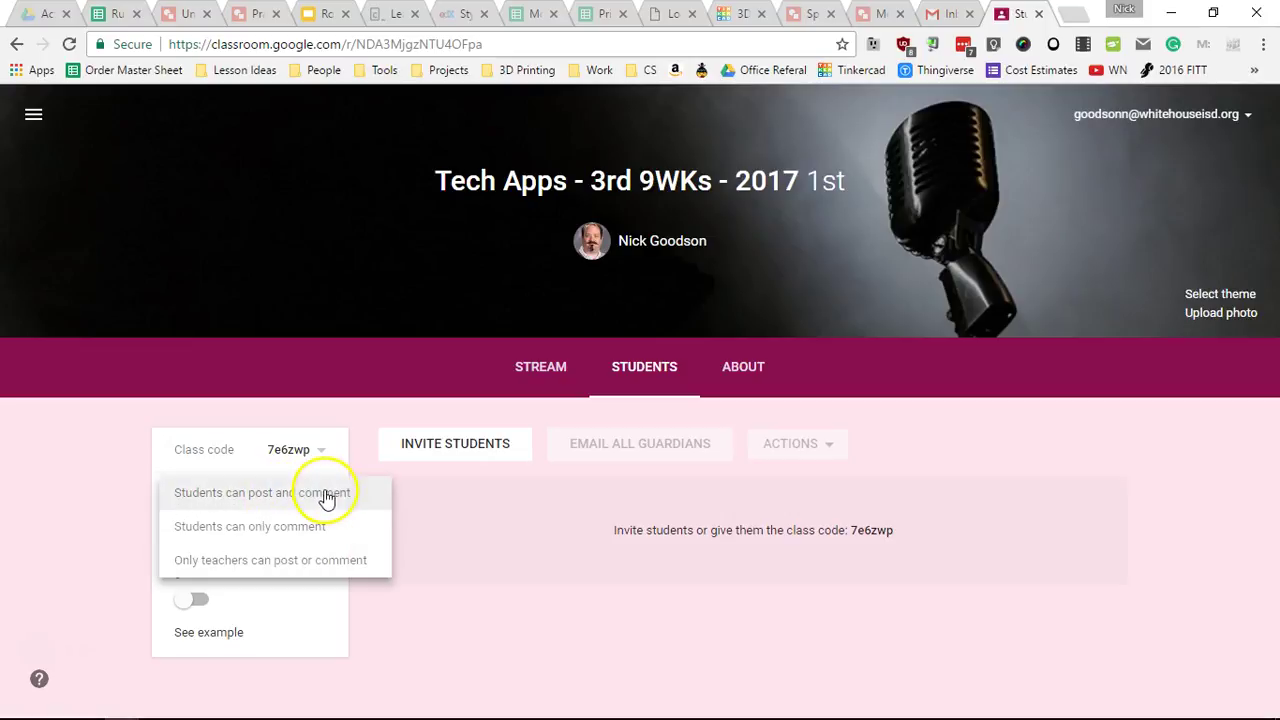
left_click(500, 517)
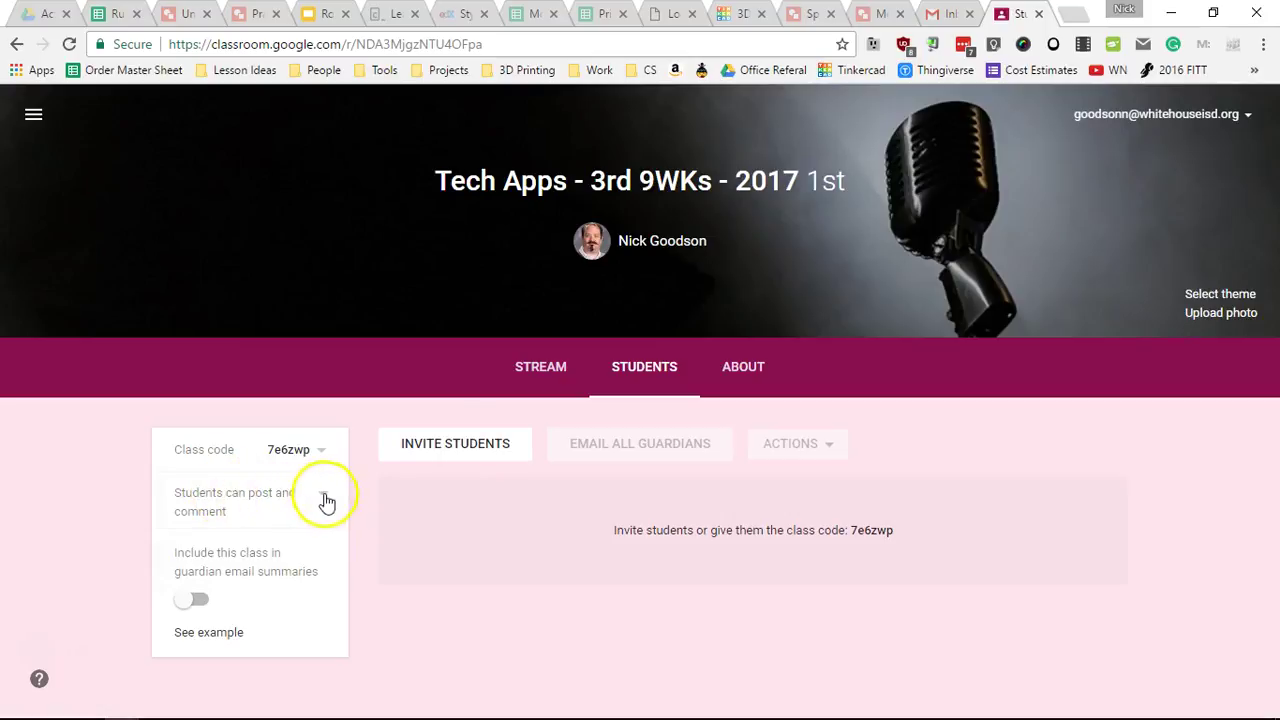
left_click(530, 396)
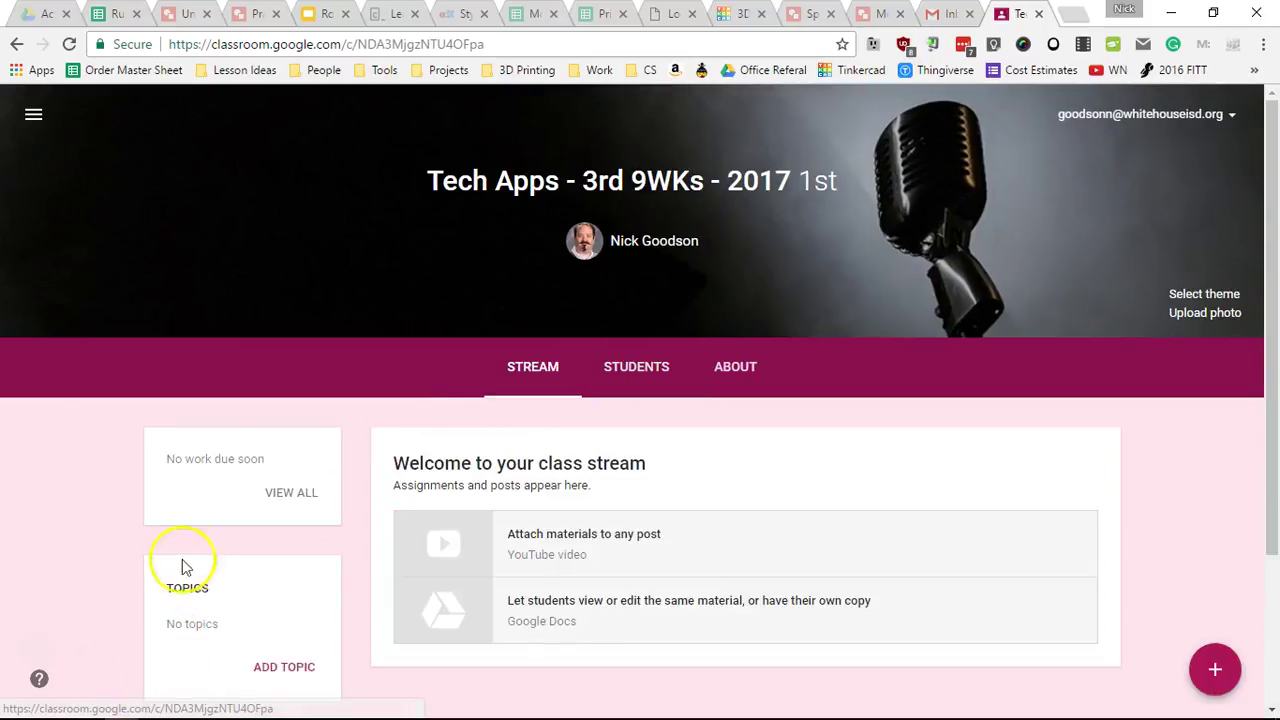
scroll(697, 480, "down", 1)
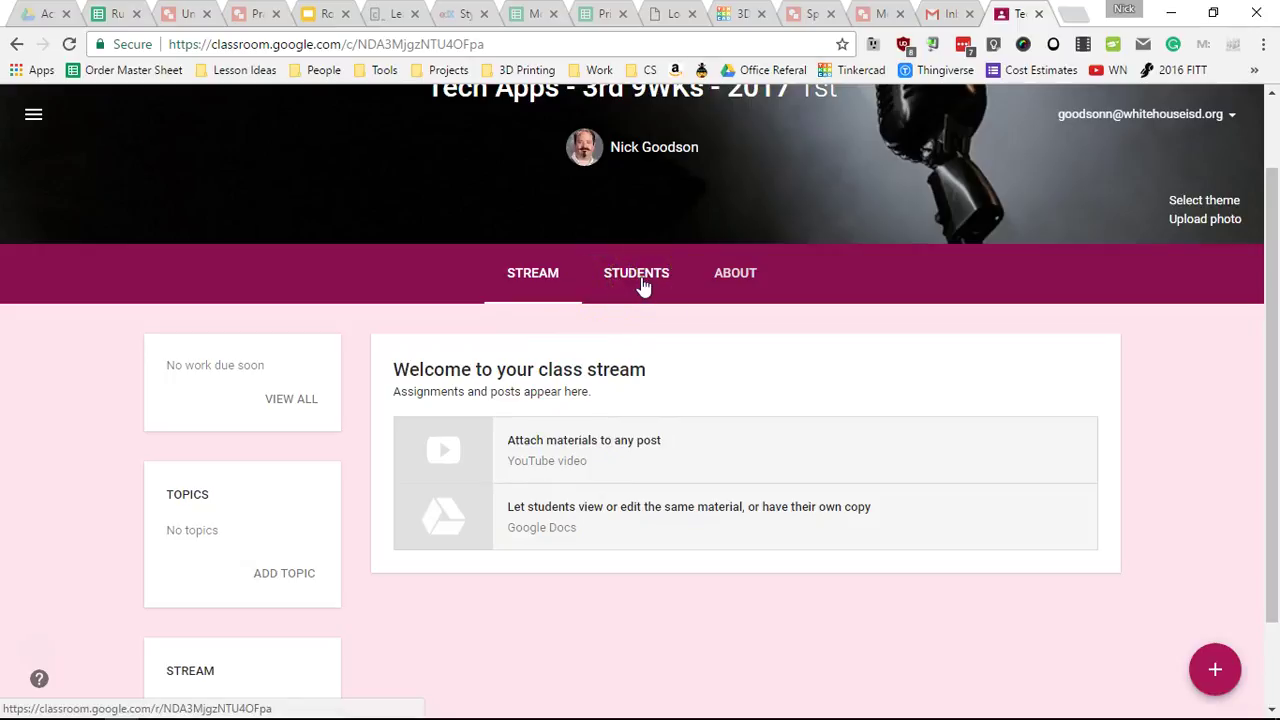
left_click(641, 278)
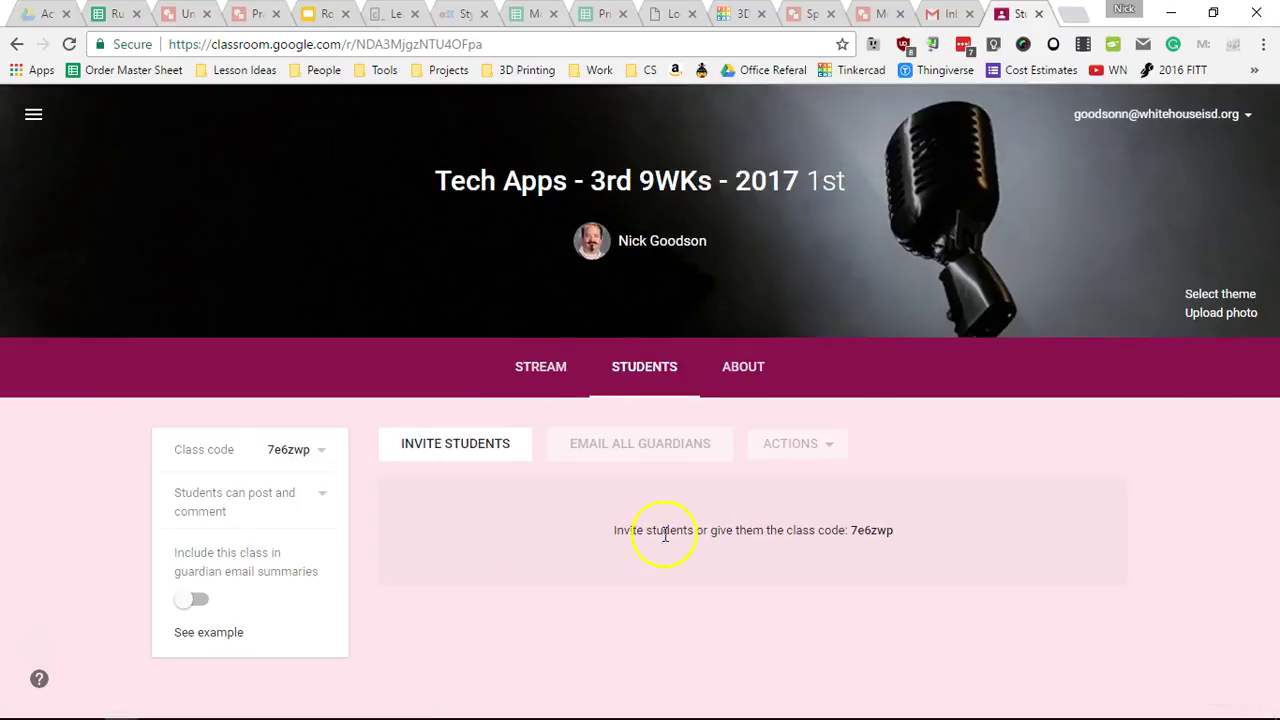
left_click(319, 501)
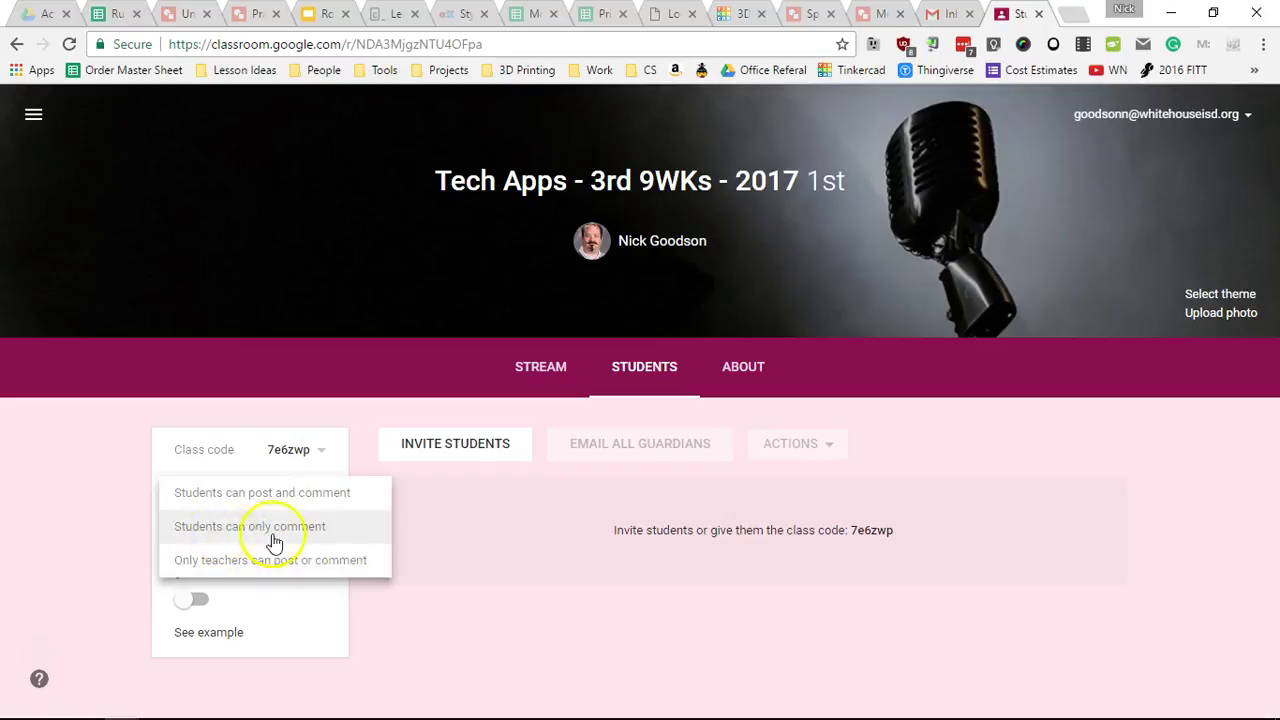
left_click(196, 568)
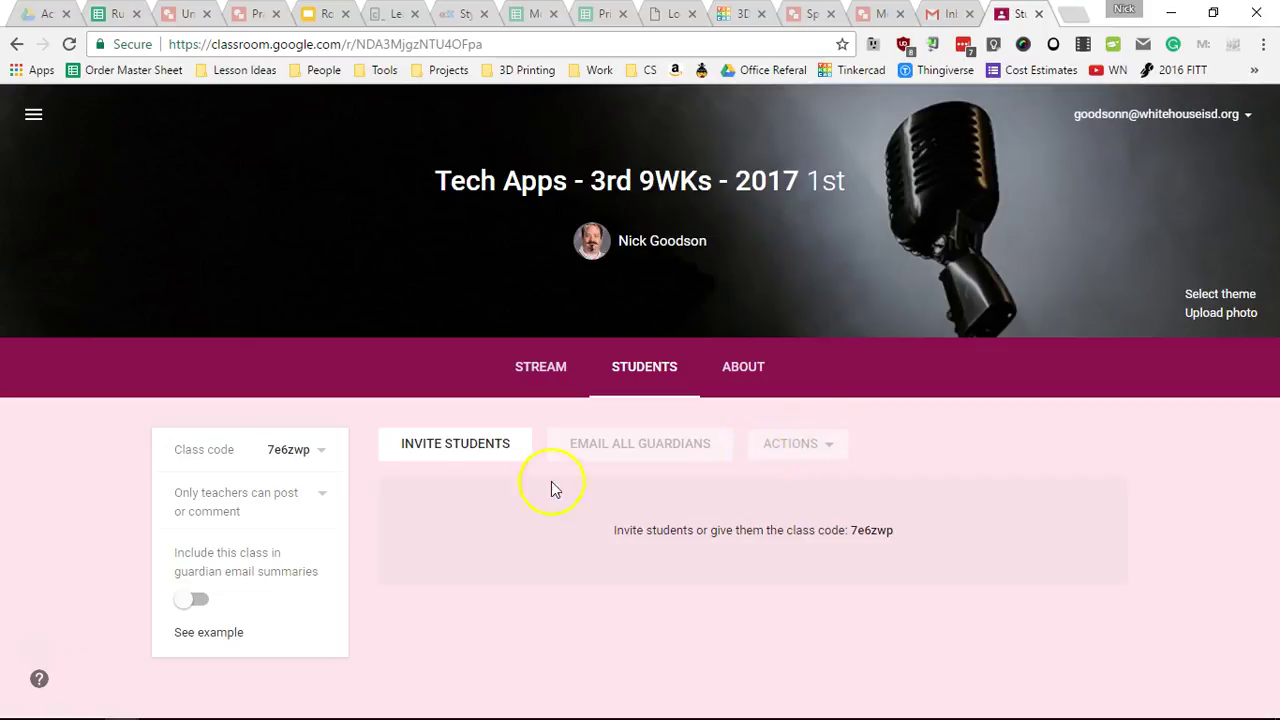
- Check that teachers-only posting is still selected, then return to the class stream
left_click(306, 500)
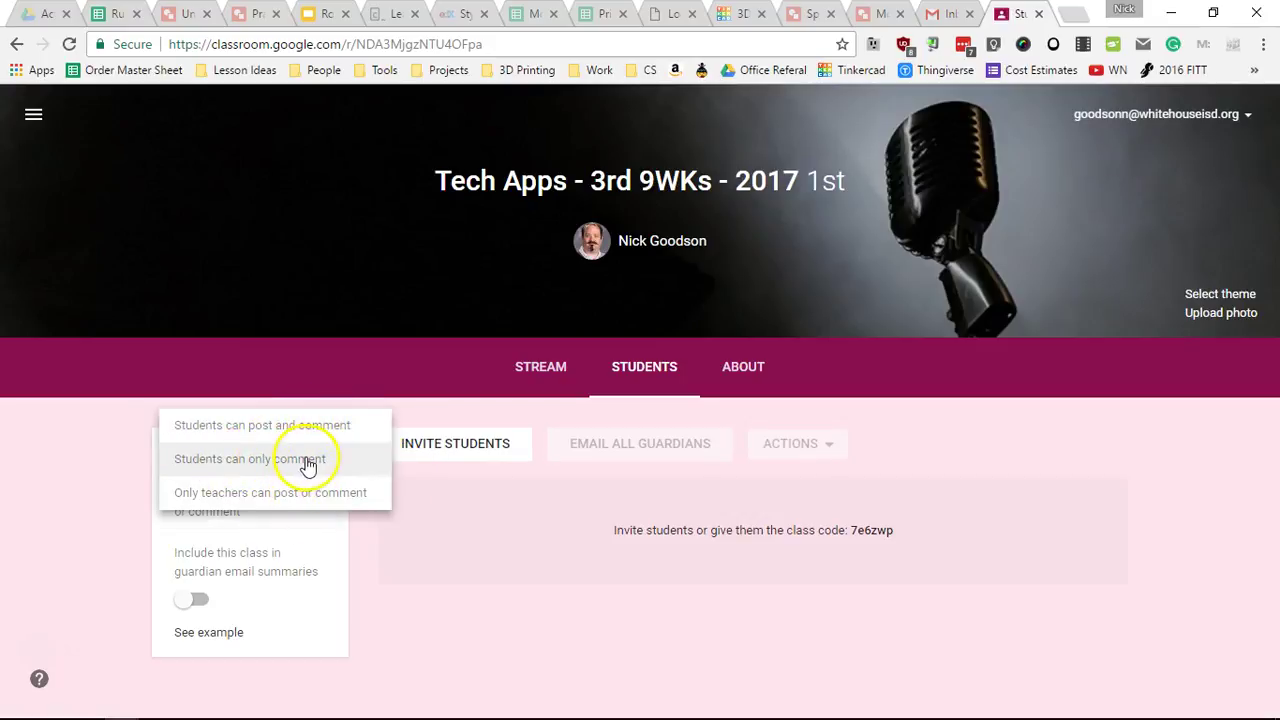
left_click(676, 636)
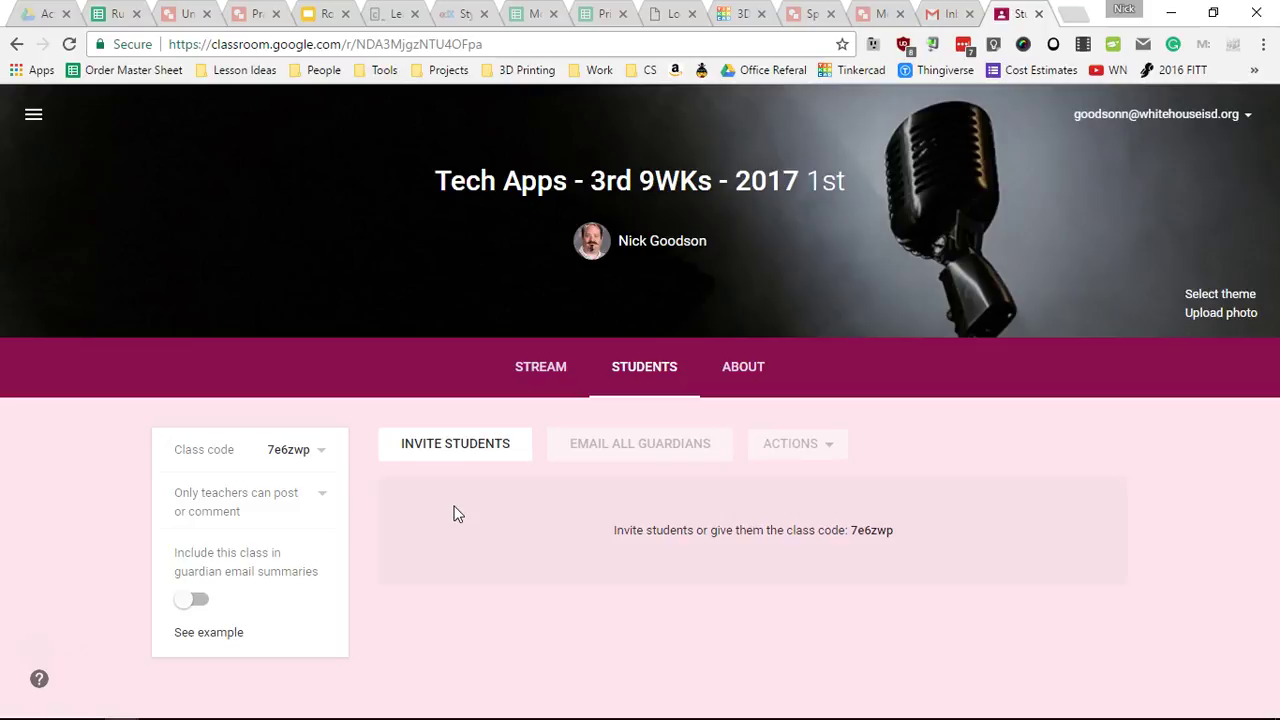
left_click(446, 506)
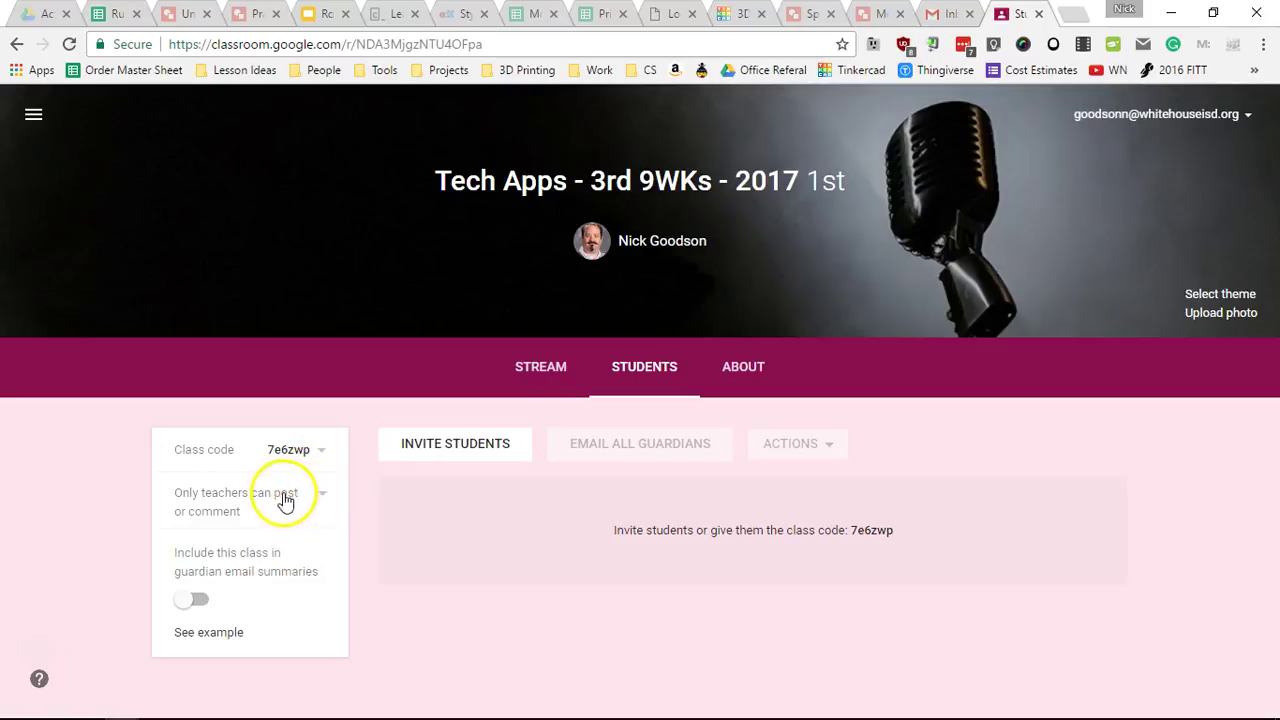
left_click(532, 372)
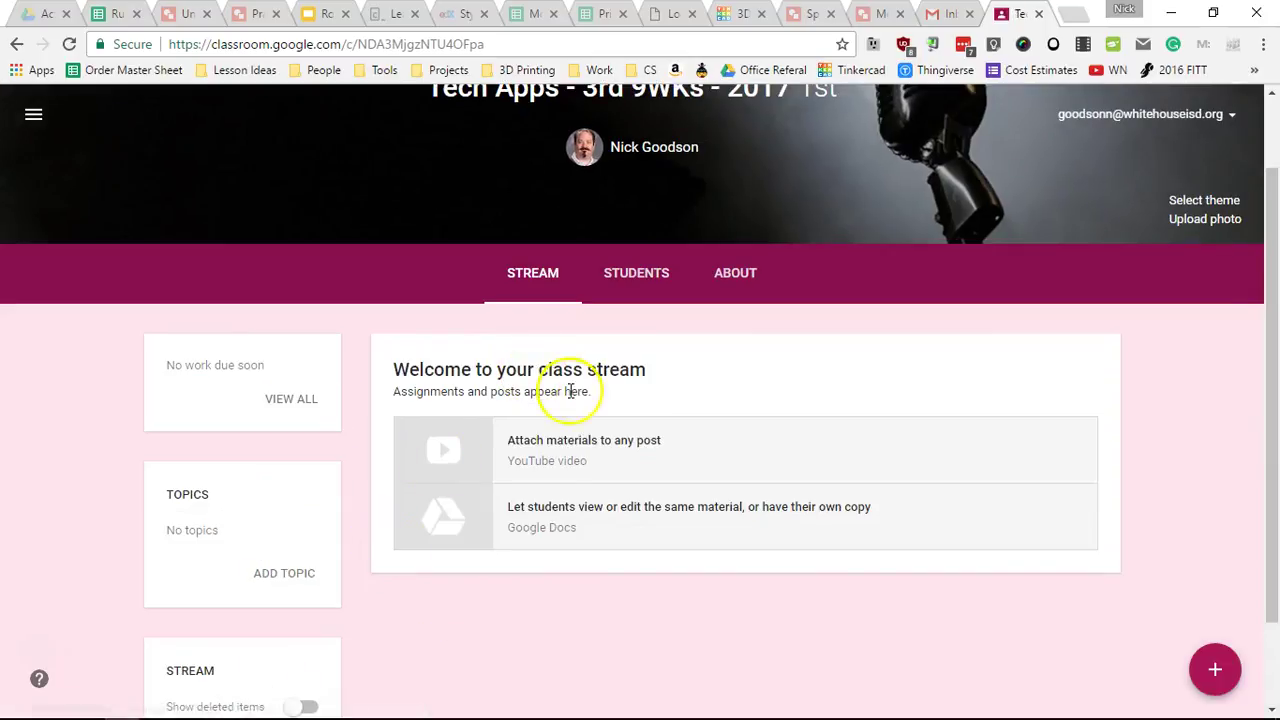
left_click(648, 273)
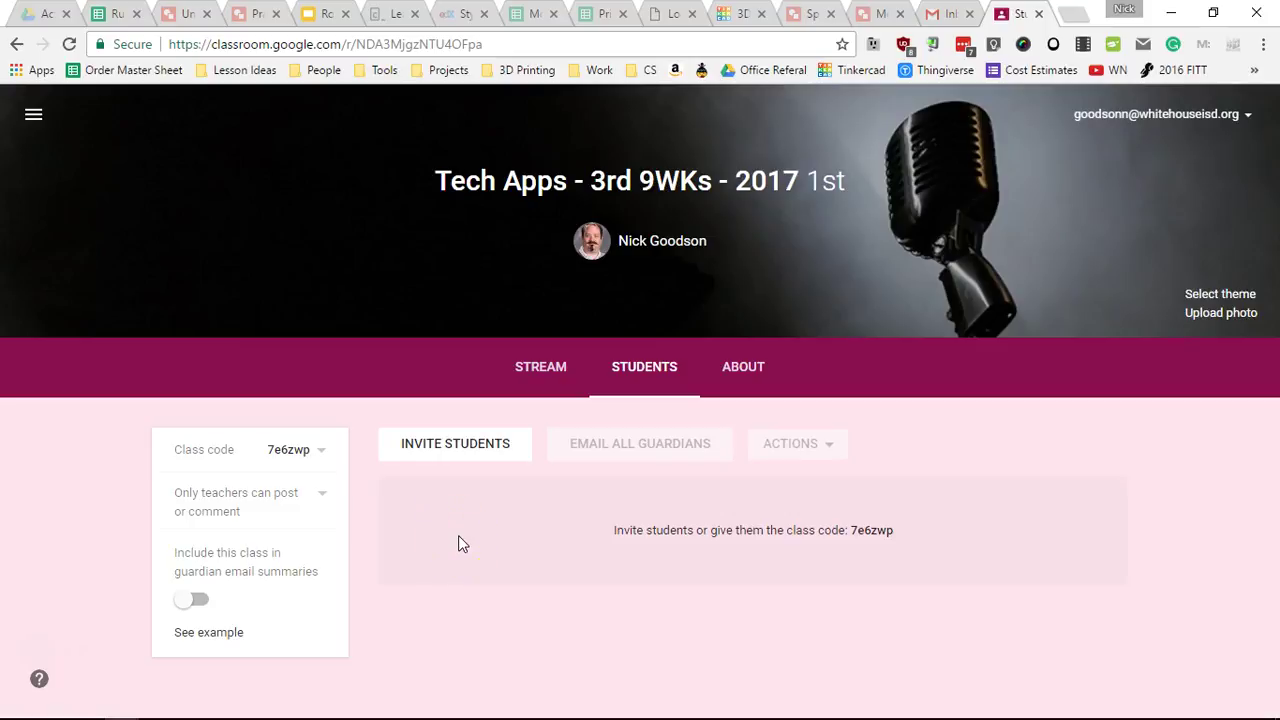
left_click(538, 390)
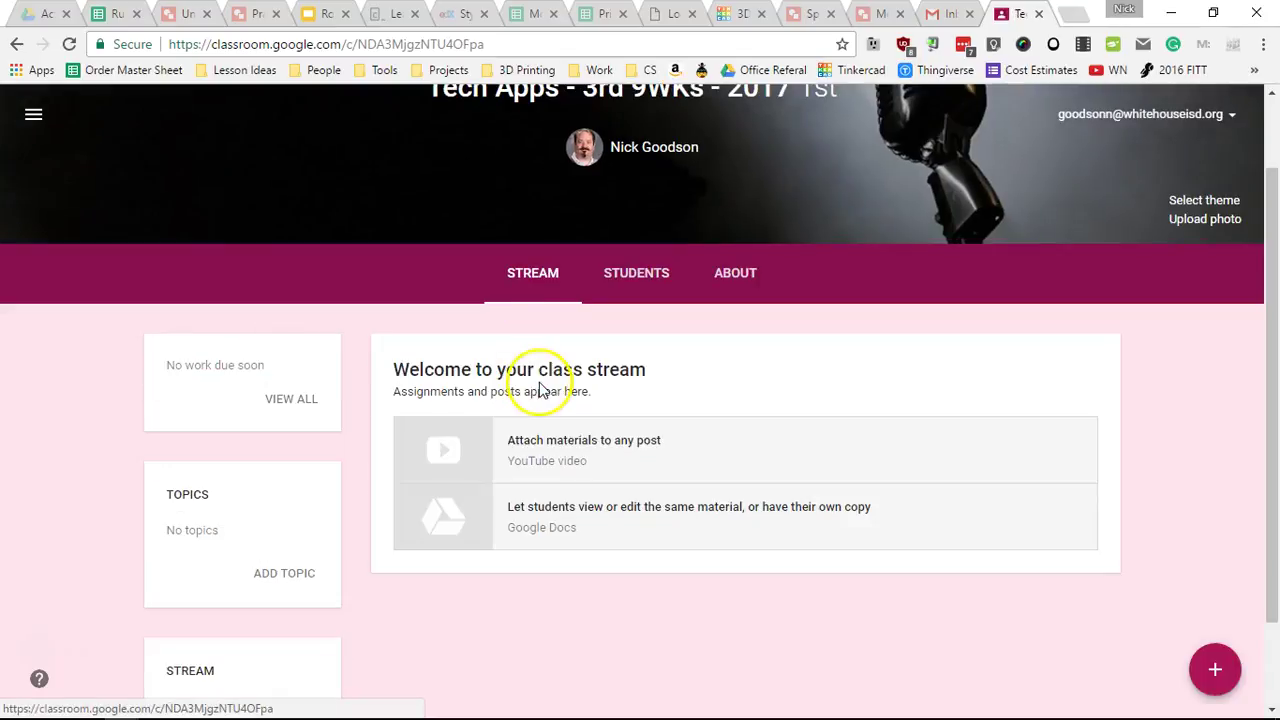
scroll(547, 460, "down", 1)
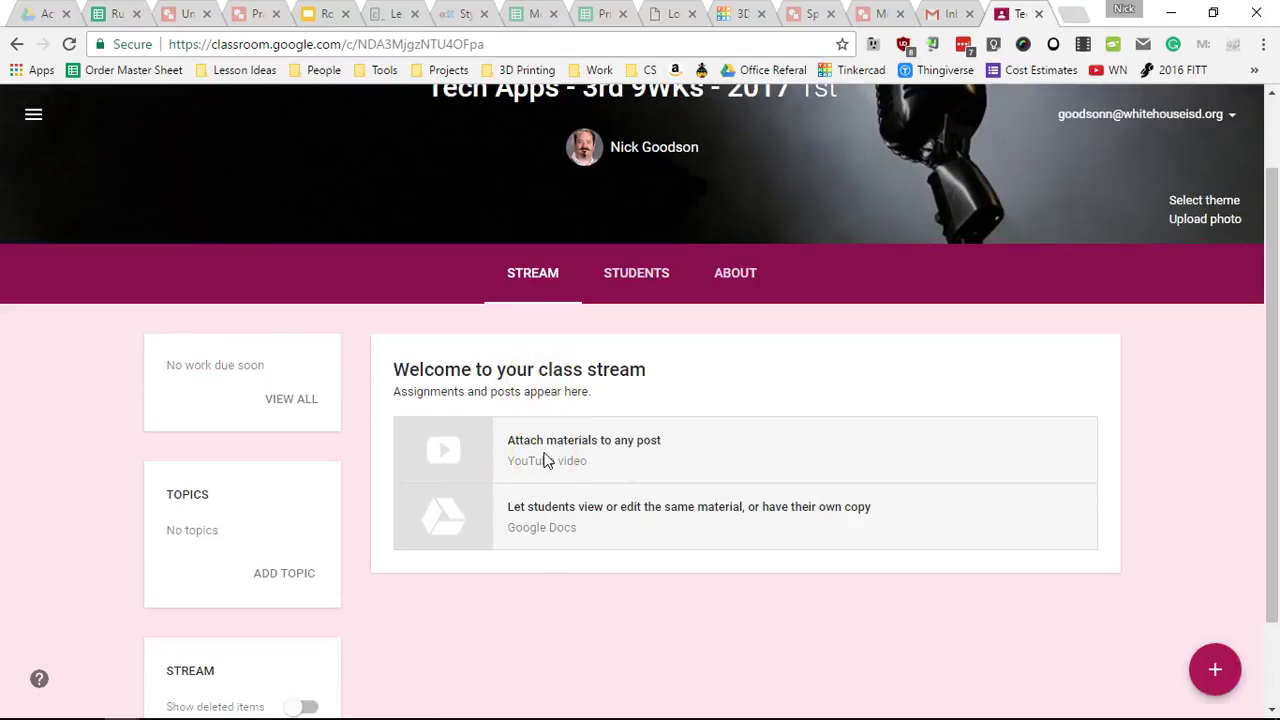